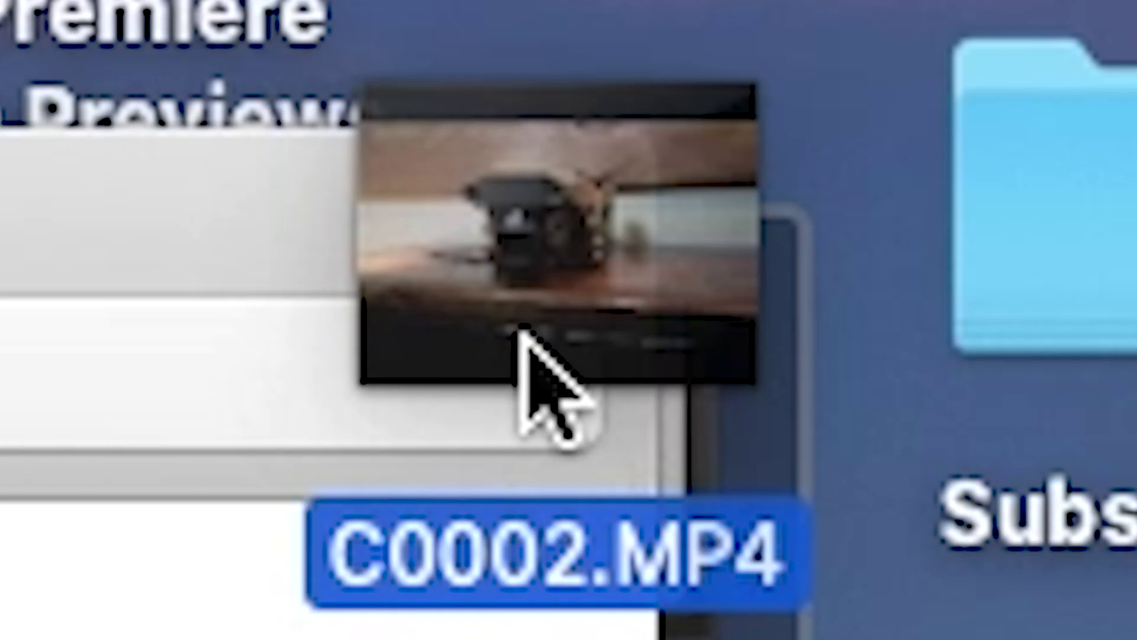
# Step: Drag C0002.MP4 and C0001.MP4 from Finder's CLIP folder into the Project panel's Subscribe bin
pyautogui.moveTo(527, 355); pyautogui.dragTo(515, 355)
pyautogui.moveTo(596, 407); pyautogui.dragTo(628, 349)
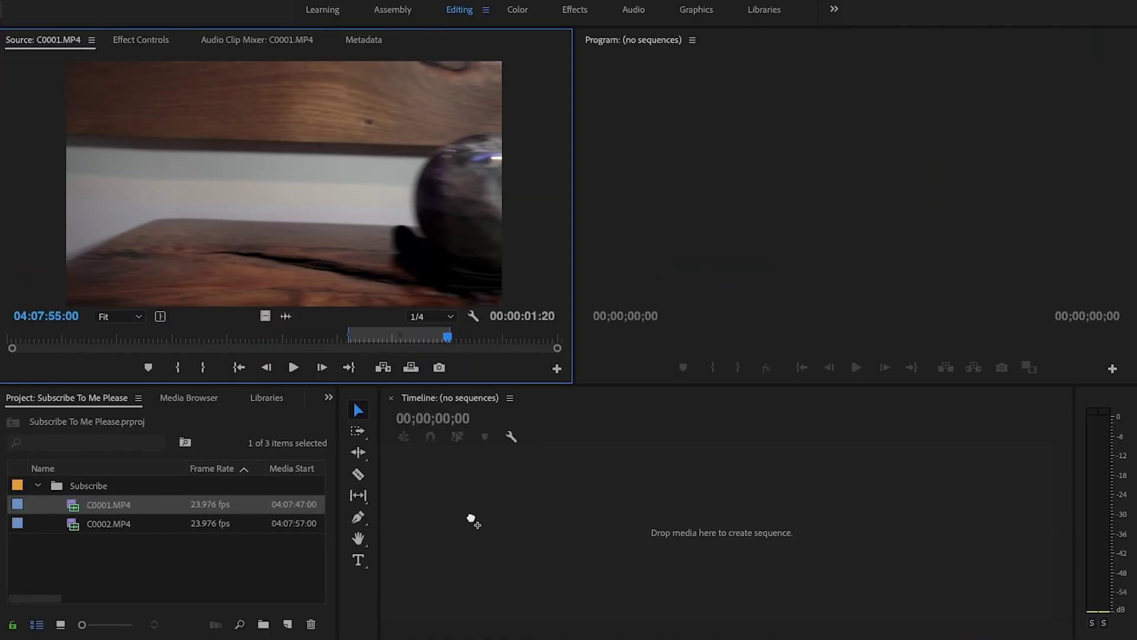
# Step: Drop C0001.MP4 onto the empty Timeline to create the C0001 sequence
pyautogui.moveTo(470, 519); pyautogui.dragTo(474, 521)
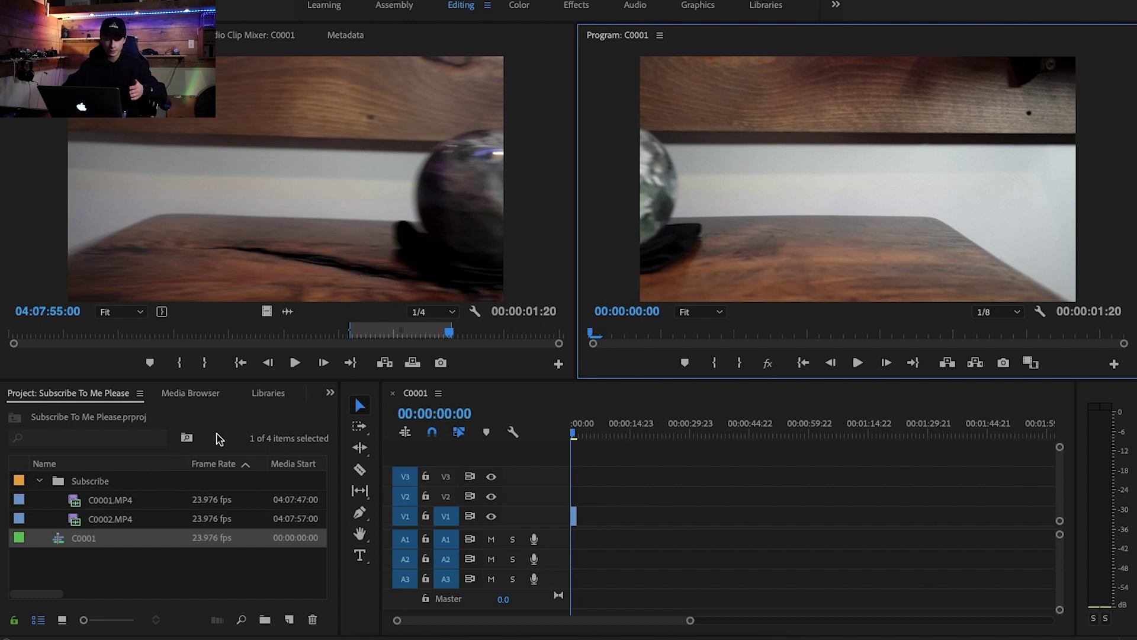
# Step: Open C0002.MP4 in the Source monitor and mark In and Out around a 2-second drone shot
pyautogui.click(19, 522)
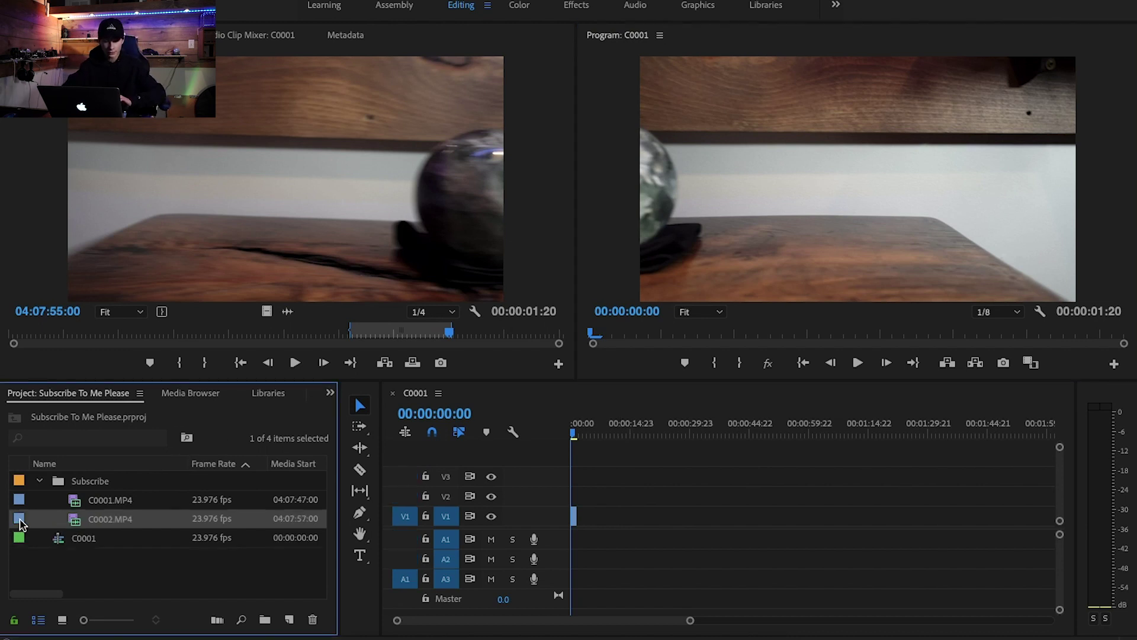
pyautogui.doubleClick(20, 522)
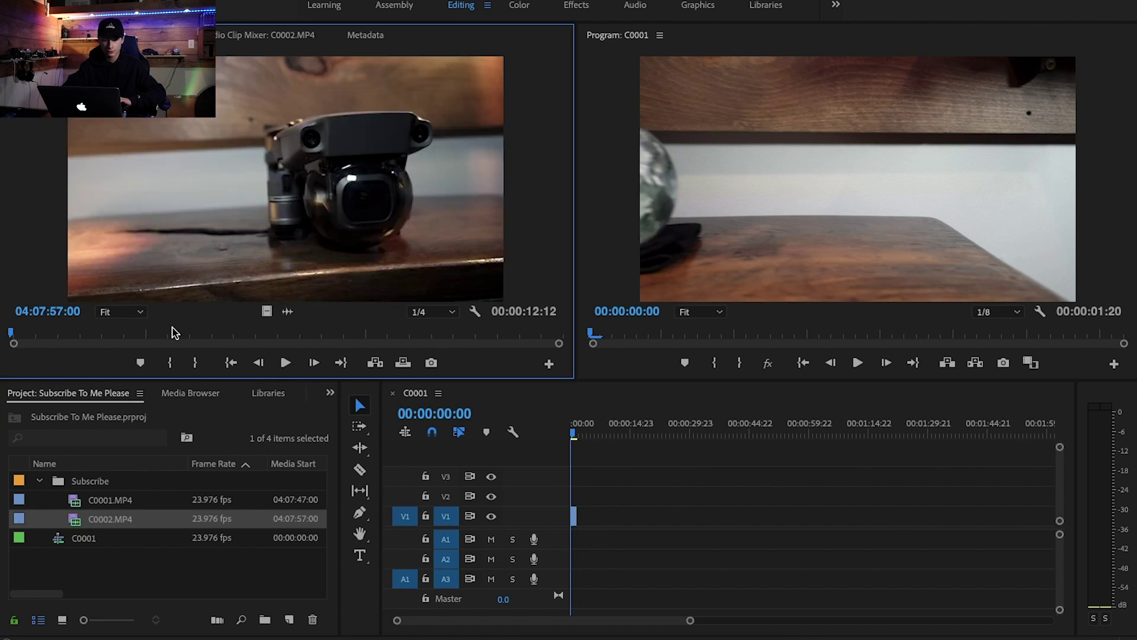
pyautogui.moveTo(175, 336); pyautogui.dragTo(253, 335)
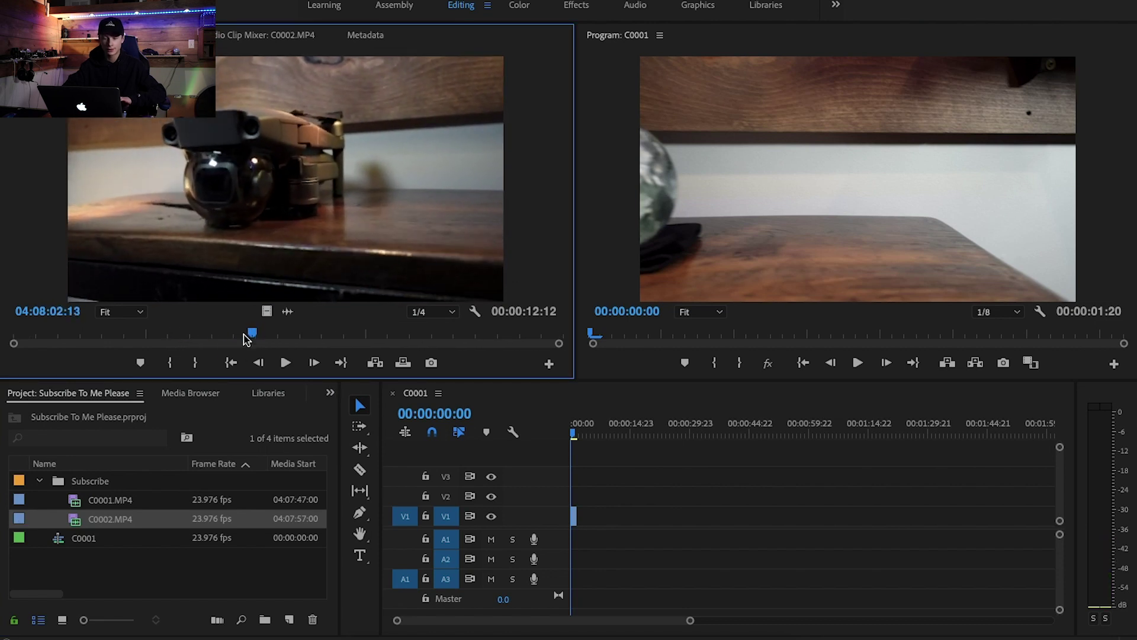
pyautogui.click(170, 362)
pyautogui.click(295, 362)
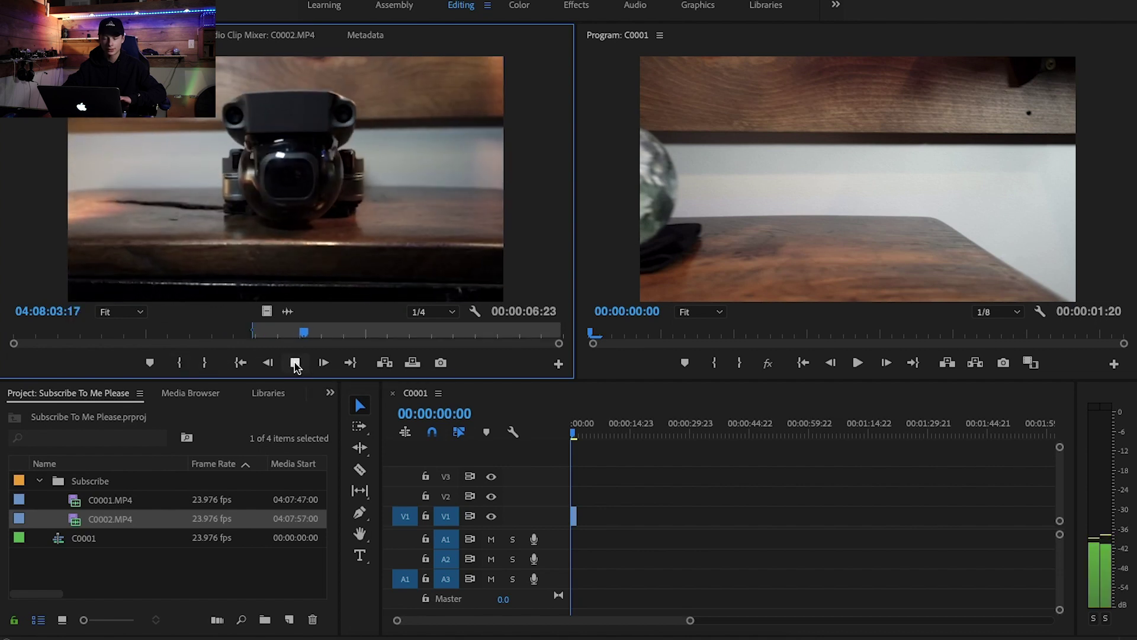
pyautogui.click(295, 363)
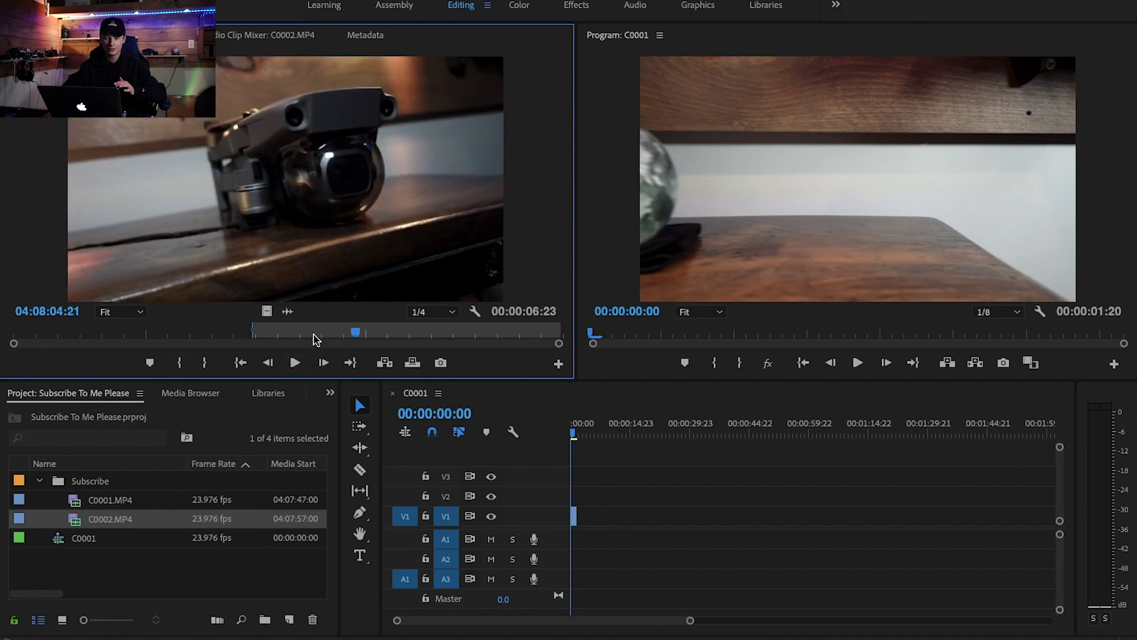
pyautogui.click(207, 363)
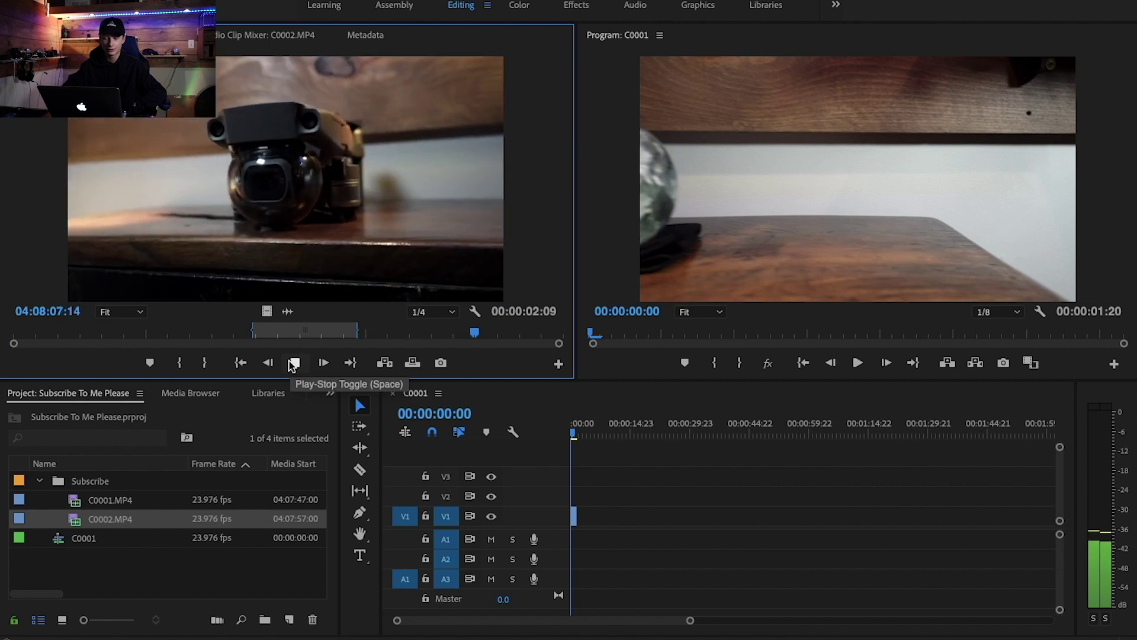
pyautogui.click(293, 363)
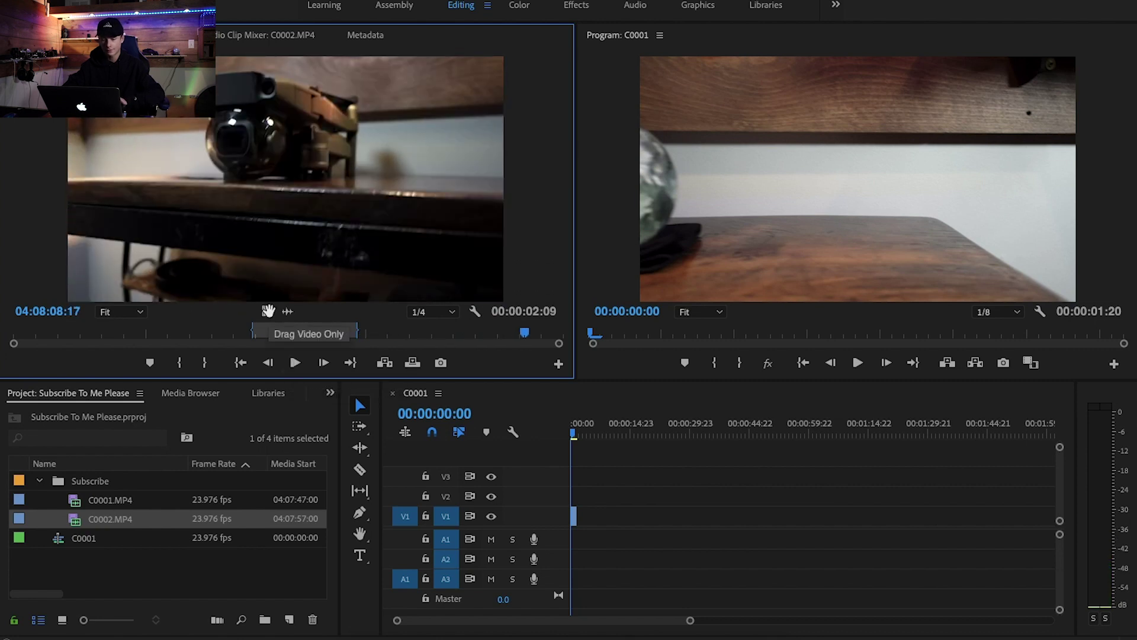
# Step: Place the trimmed video-only portion on V1 near 10 seconds, with the playhead at its start
pyautogui.moveTo(277, 312); pyautogui.dragTo(612, 459)
pyautogui.moveTo(625, 520); pyautogui.dragTo(614, 515)
pyautogui.scroll(2, 614, 516)
pyautogui.scroll(2, 683, 555)
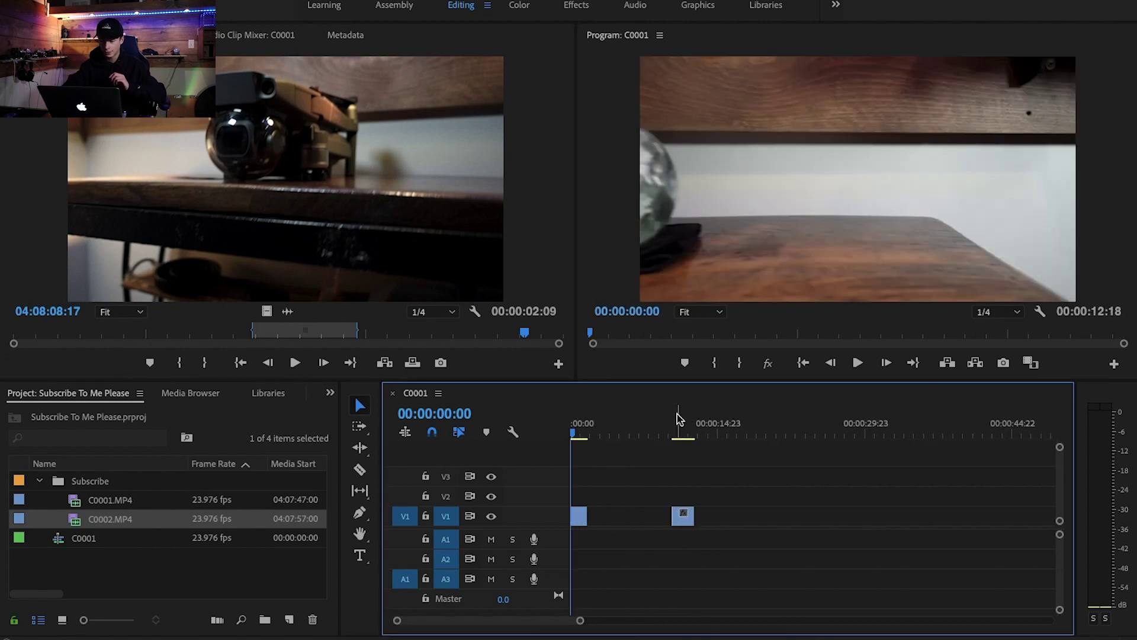
pyautogui.moveTo(678, 422); pyautogui.dragTo(677, 423)
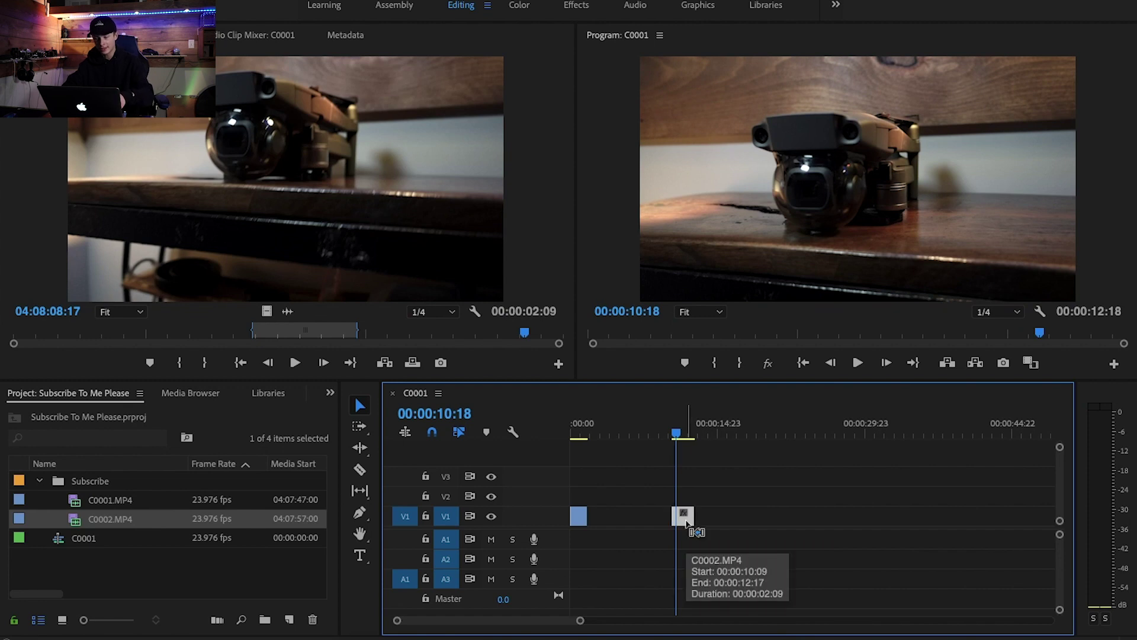
pyautogui.press('super+r')
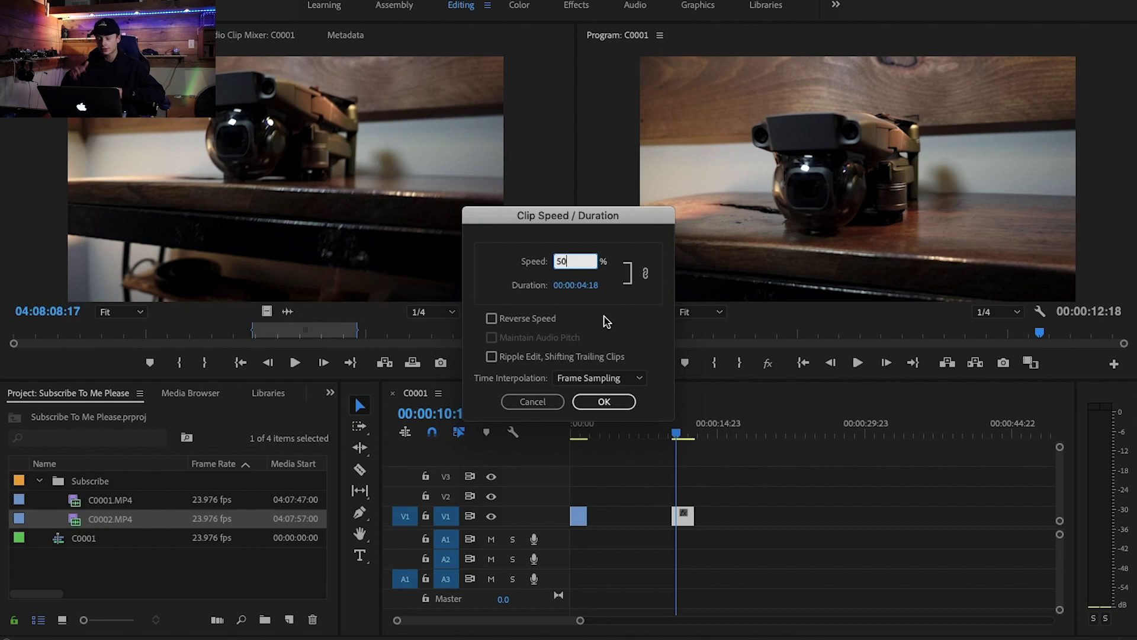
# Step: Apply 50% speed with Optical Flow time interpolation to the C0002 clip
pyautogui.click(616, 377)
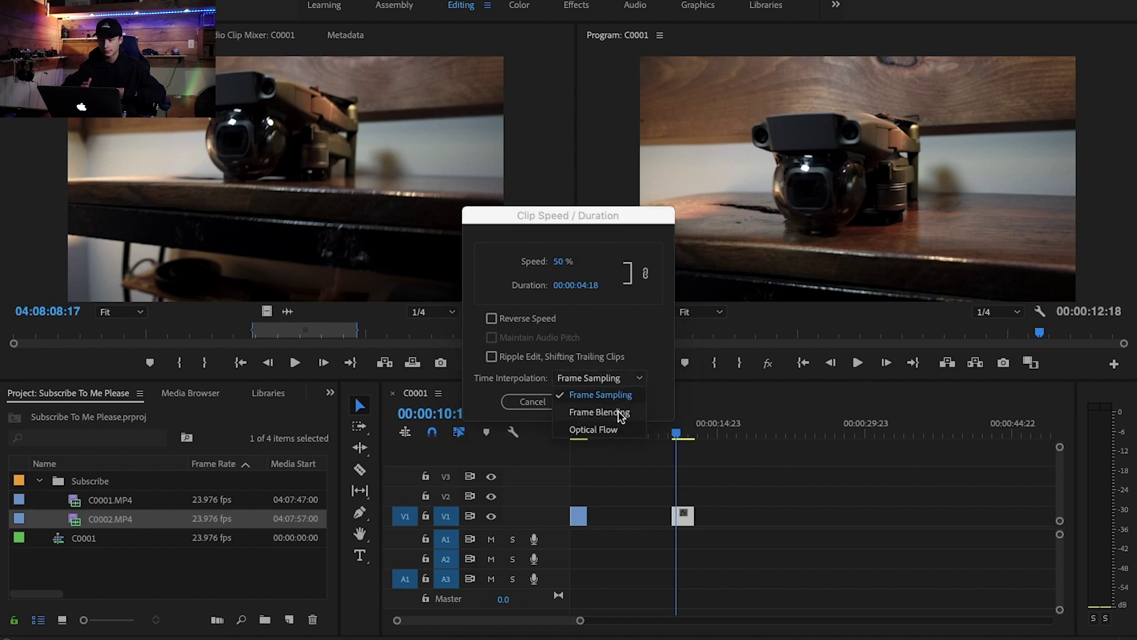
pyautogui.click(654, 365)
pyautogui.click(639, 382)
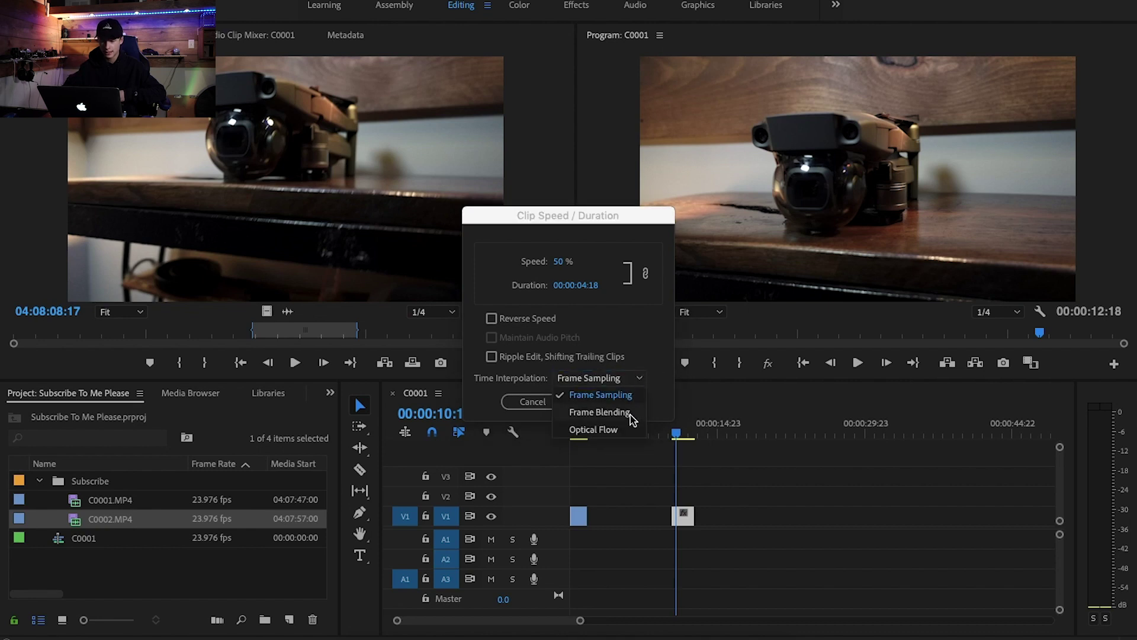
pyautogui.click(598, 429)
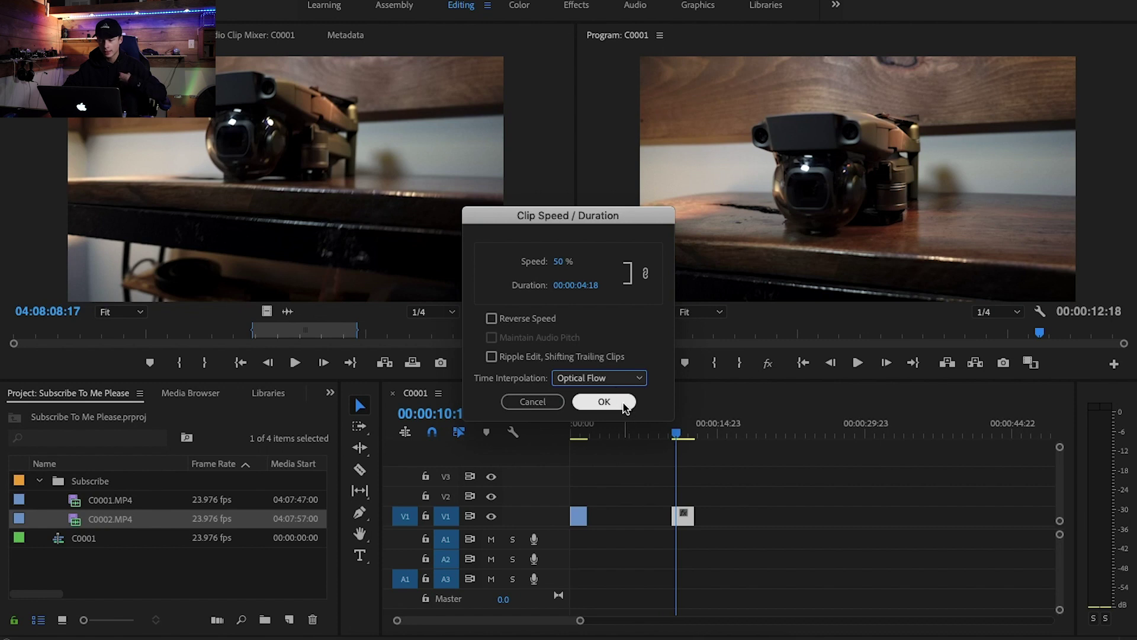
pyautogui.click(605, 402)
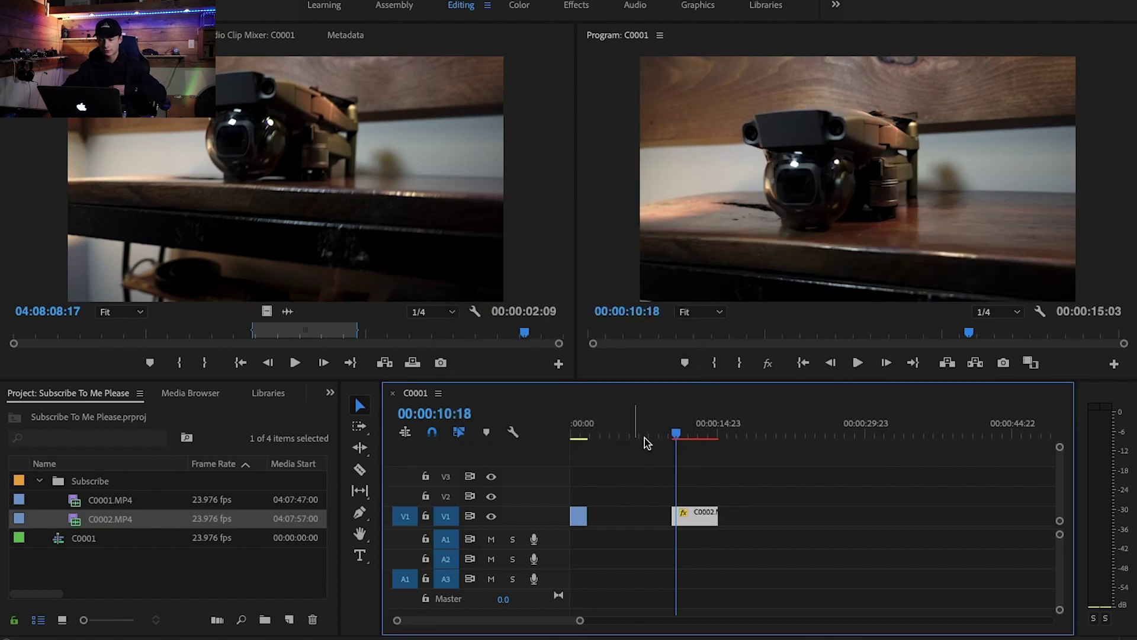
# Step: Scrub and play back the slowed C0002 clip to check it
pyautogui.moveTo(676, 433); pyautogui.dragTo(679, 434)
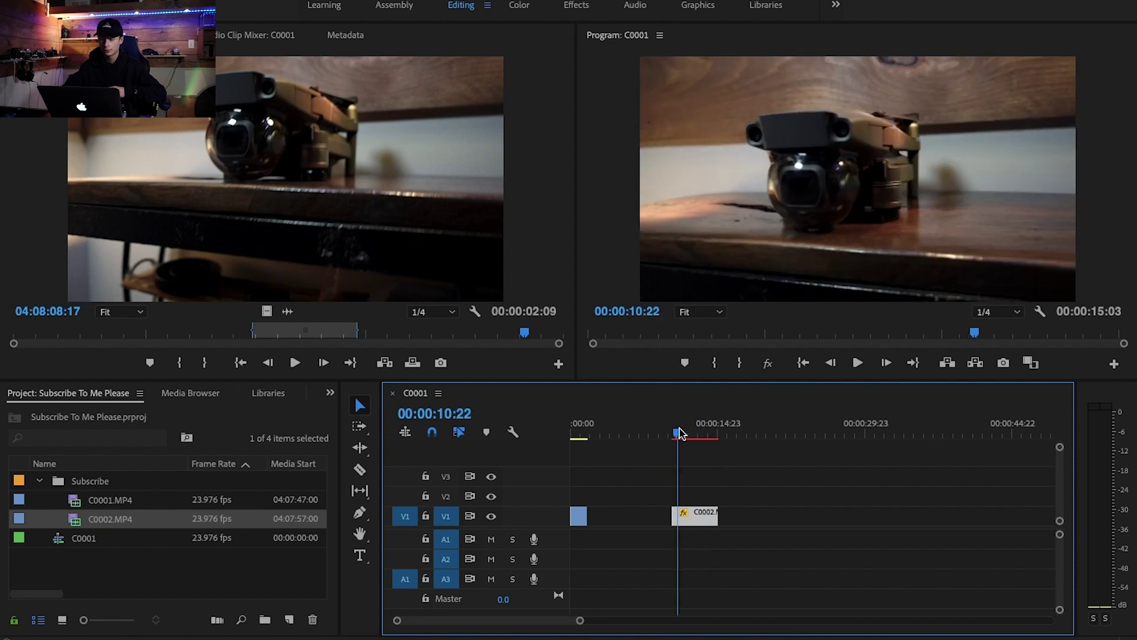
pyautogui.press('space')
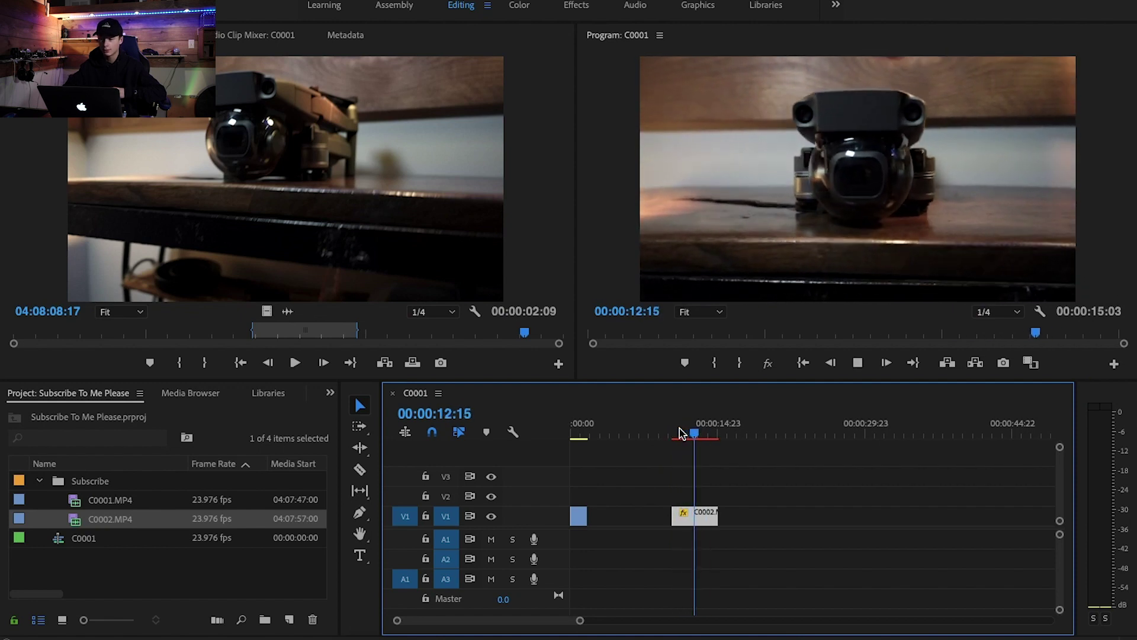
pyautogui.press('space')
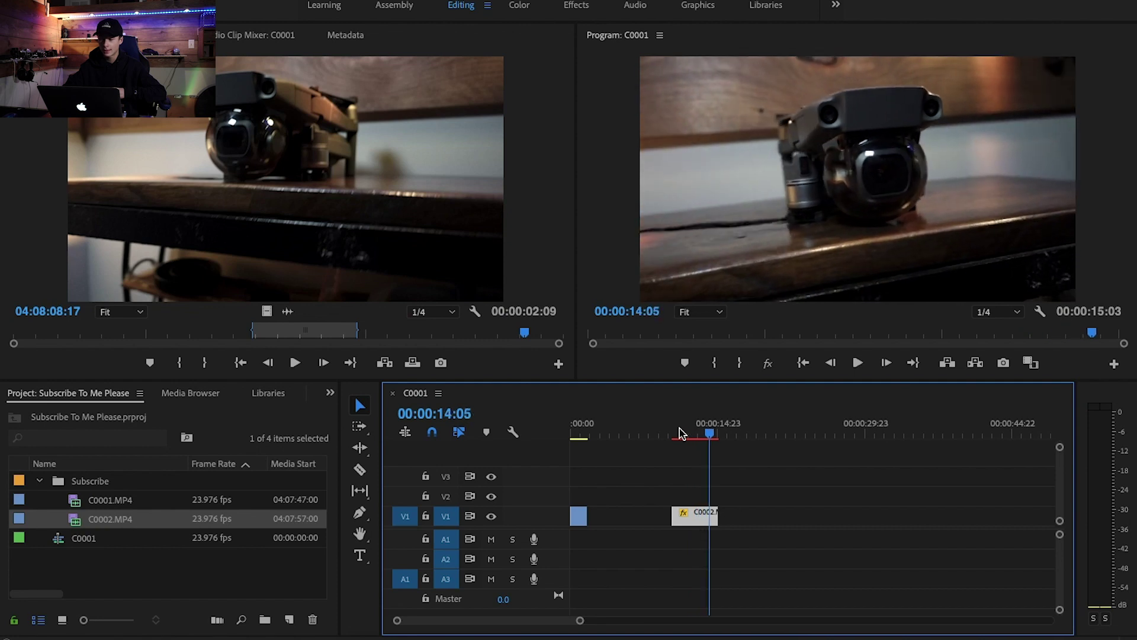
# Step: Duplicate the first V1 clip and place the copy right after it
pyautogui.moveTo(680, 434); pyautogui.dragTo(576, 435)
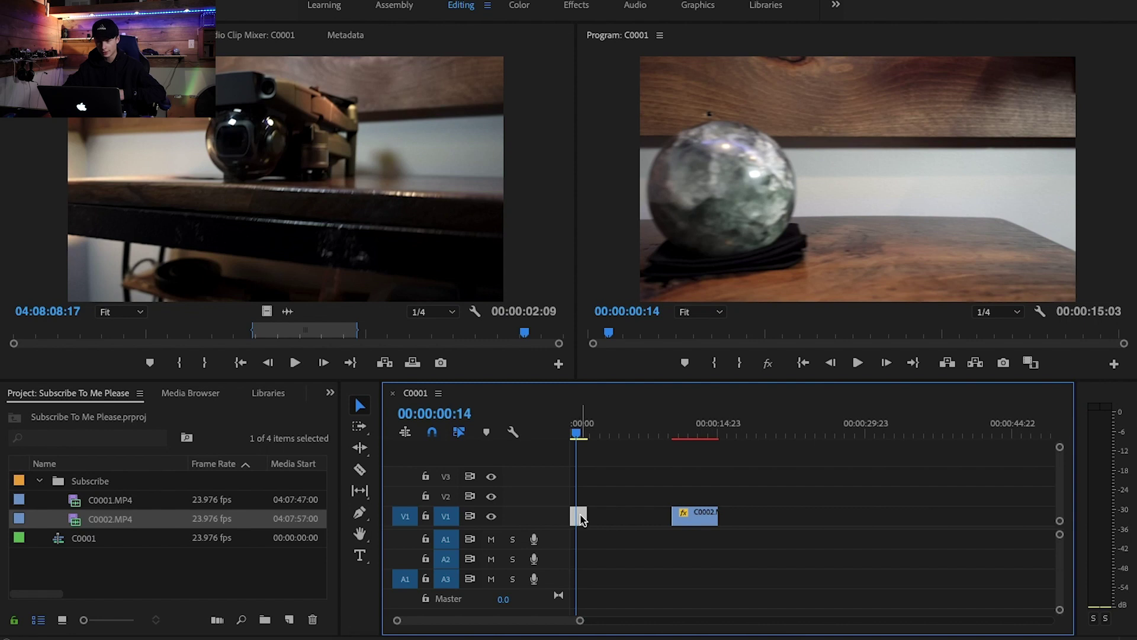
pyautogui.press('Down')
pyautogui.moveTo(583, 517); pyautogui.dragTo(622, 519)
# Step: Slow the first clip on V1 to 50% speed
pyautogui.click(580, 435)
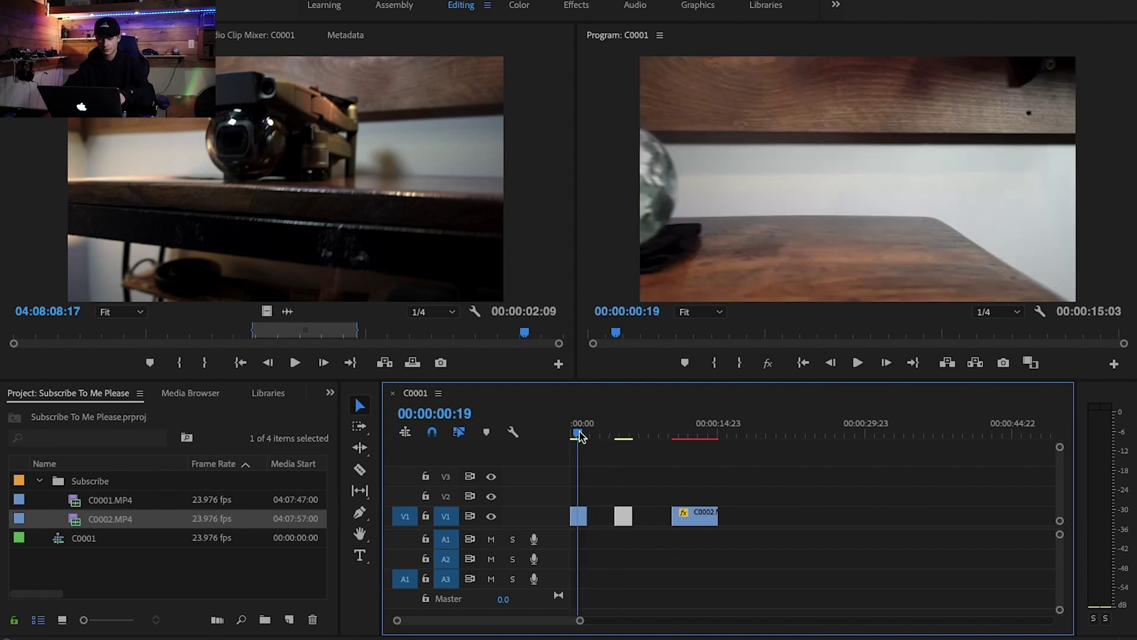
pyautogui.click(579, 520)
pyautogui.press('super+r')
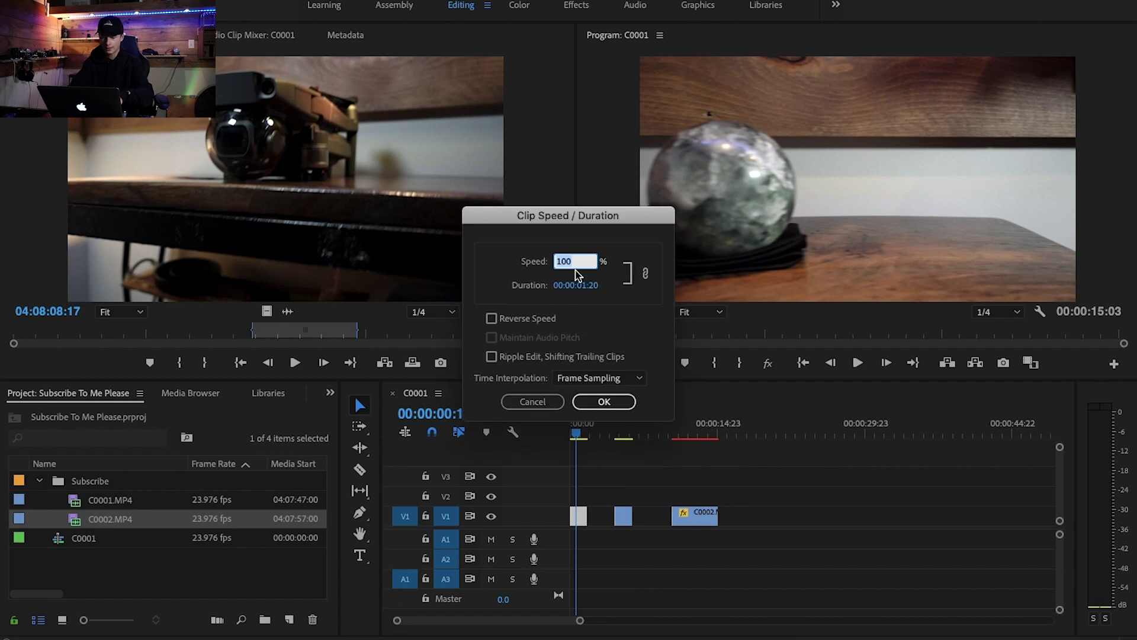
pyautogui.click(620, 401)
# Step: Slow the copied clip to 50% with Optical Flow interpolation
pyautogui.click(623, 516)
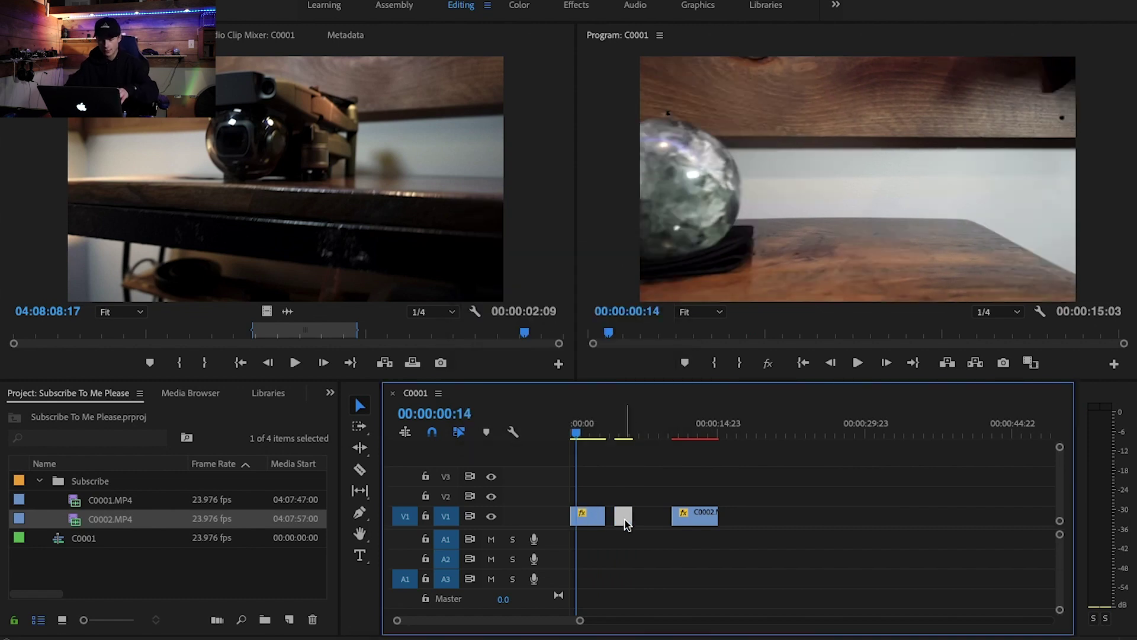
pyautogui.press('super+r')
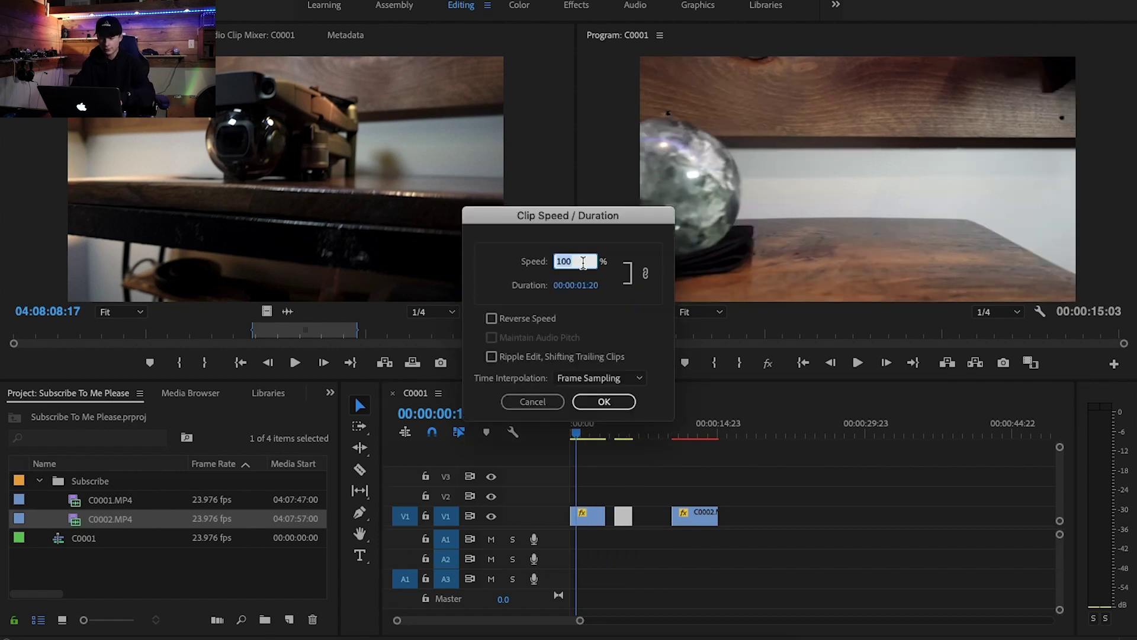
pyautogui.click(621, 378)
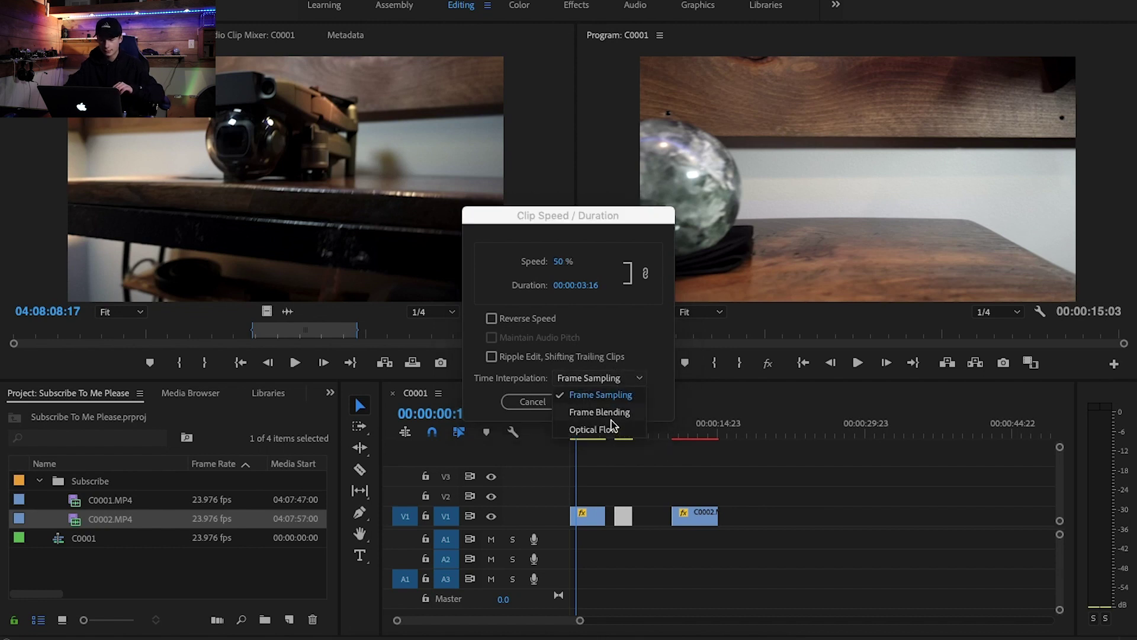
pyautogui.click(611, 431)
pyautogui.click(604, 402)
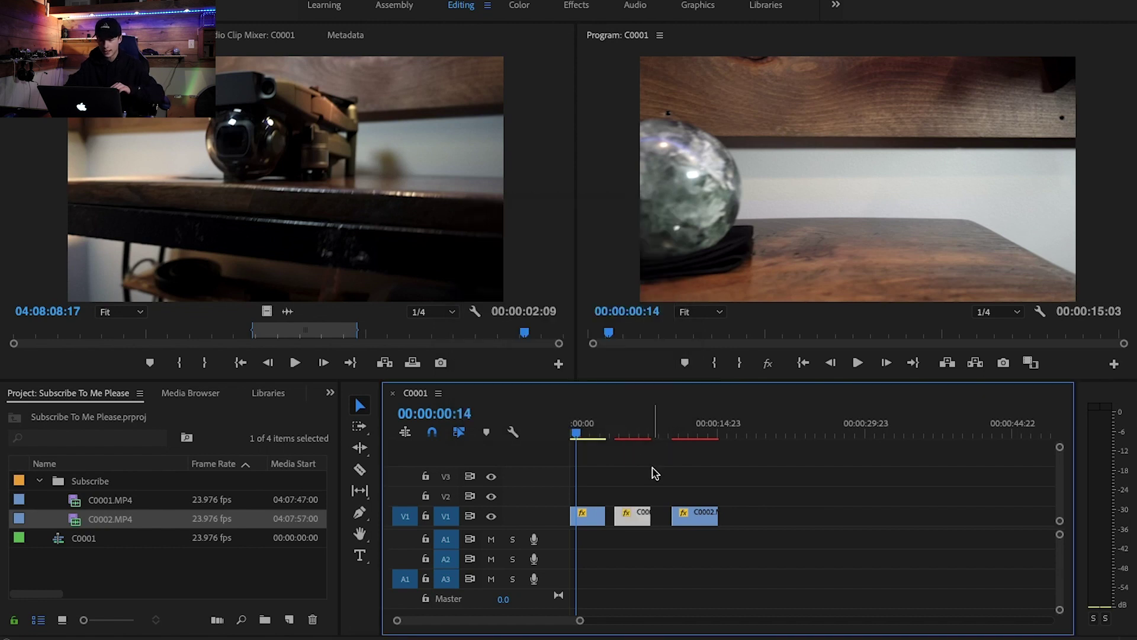
# Step: Render the sequence using Sequence > Render In to Out
pyautogui.click(255, 1)
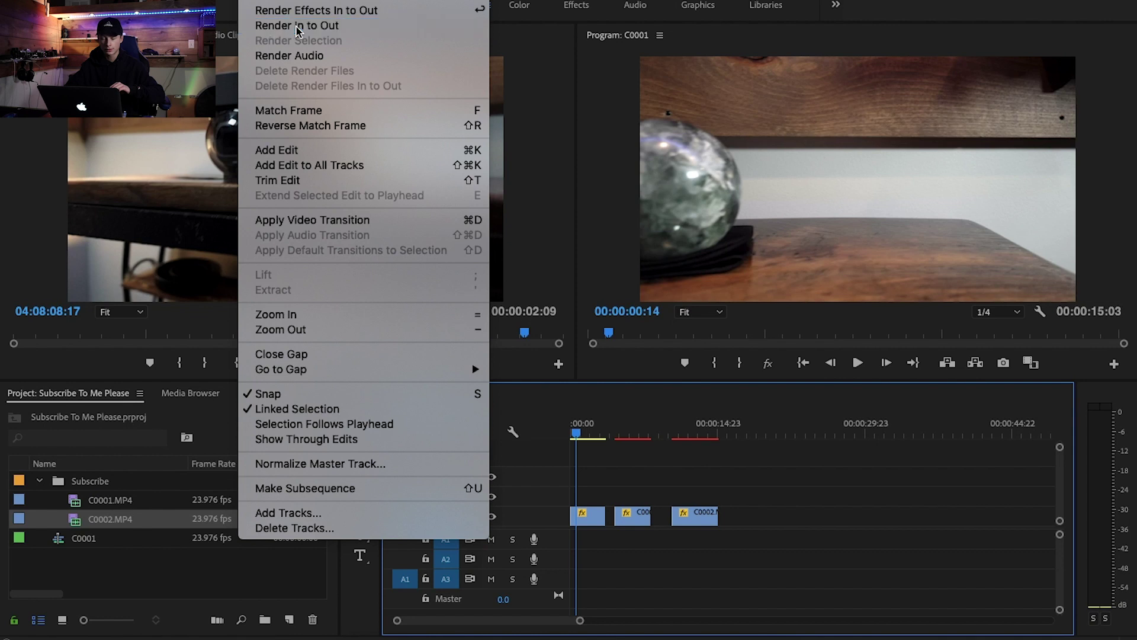
pyautogui.click(302, 27)
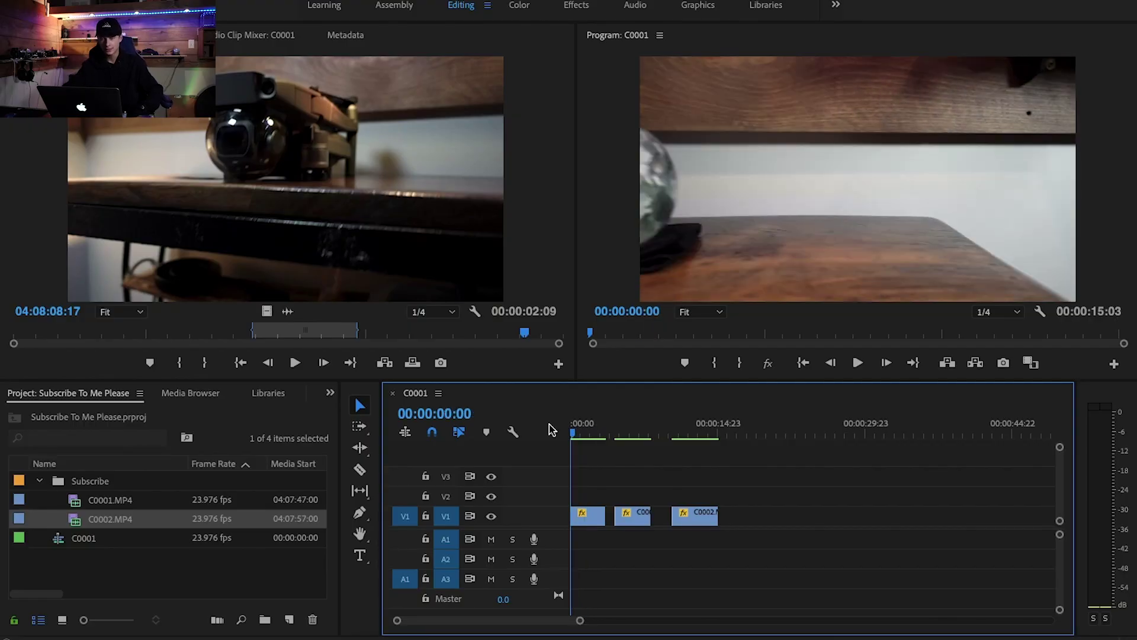
# Step: Play the sequence from the start and set the Program monitor resolution to Full
pyautogui.moveTo(551, 429)
pyautogui.mouseDown()
pyautogui.moveTo(584, 424)
pyautogui.moveTo(567, 427)
pyautogui.mouseUp()
pyautogui.press('space')
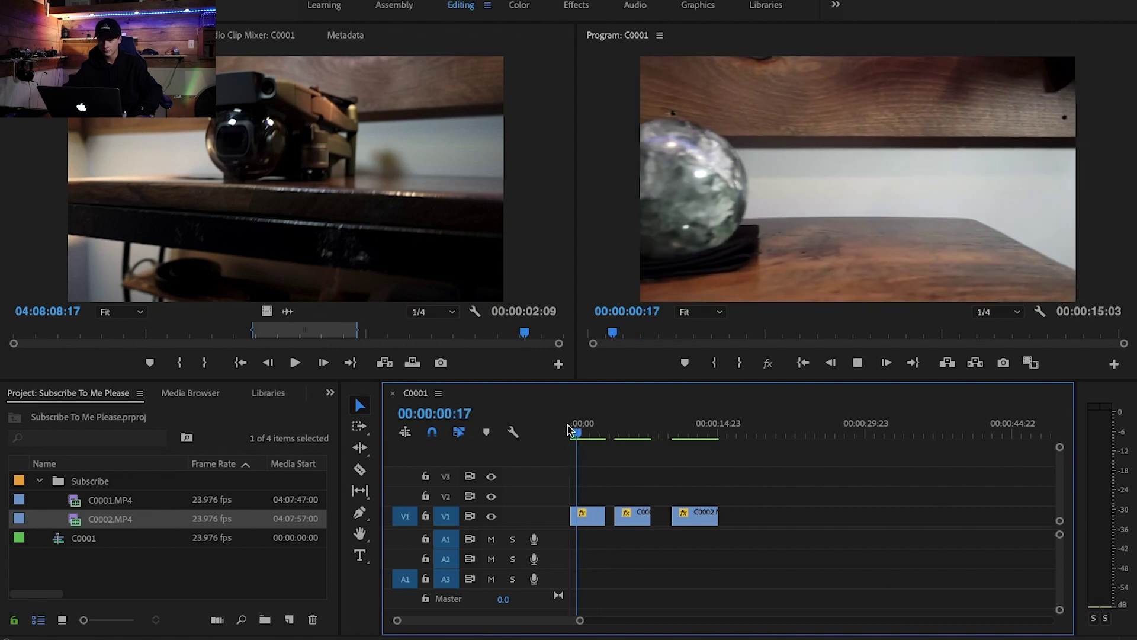
pyautogui.click(986, 316)
pyautogui.click(986, 292)
# Step: Replay the slowed sequence from the start, stopping in the gap between clips
pyautogui.moveTo(588, 428); pyautogui.dragTo(553, 431)
pyautogui.press('space')
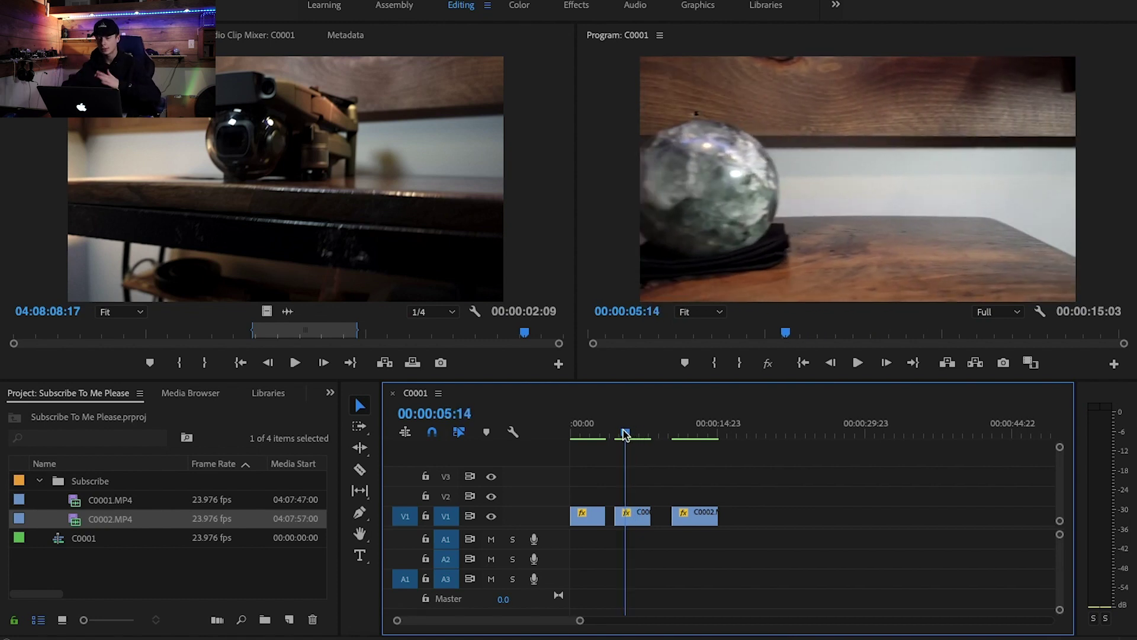
pyautogui.moveTo(625, 434); pyautogui.dragTo(615, 430)
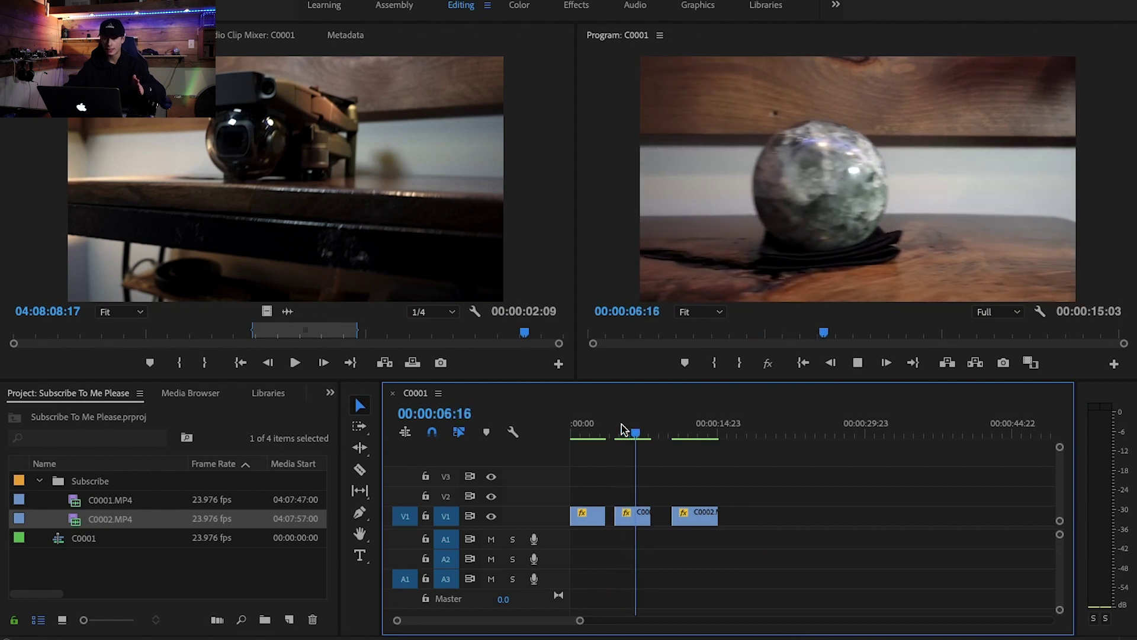
pyautogui.press('space')
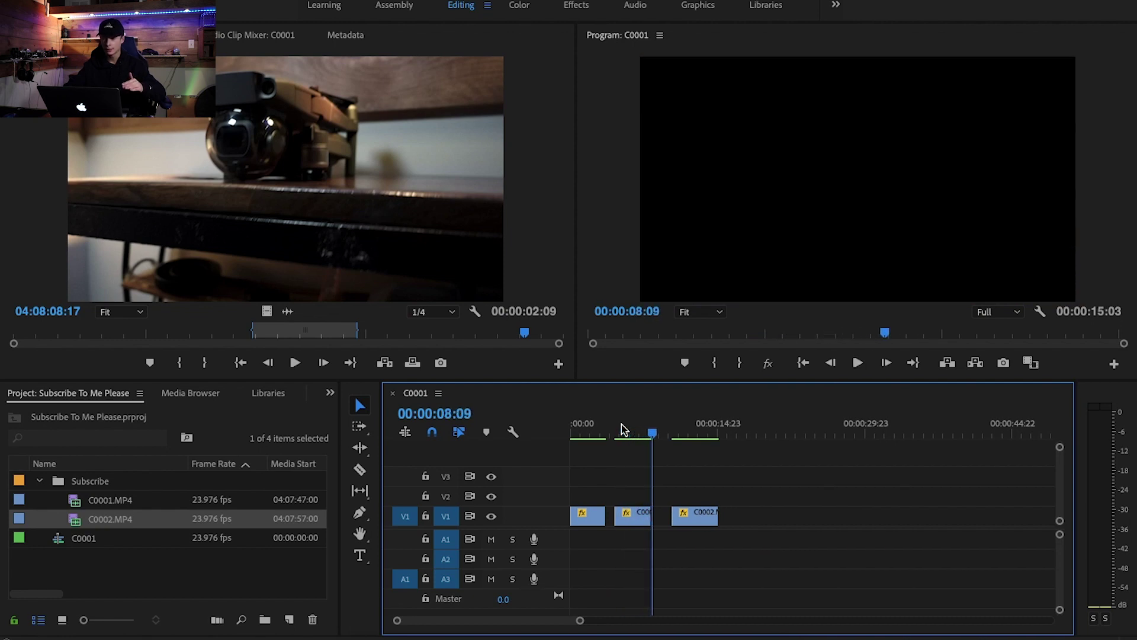